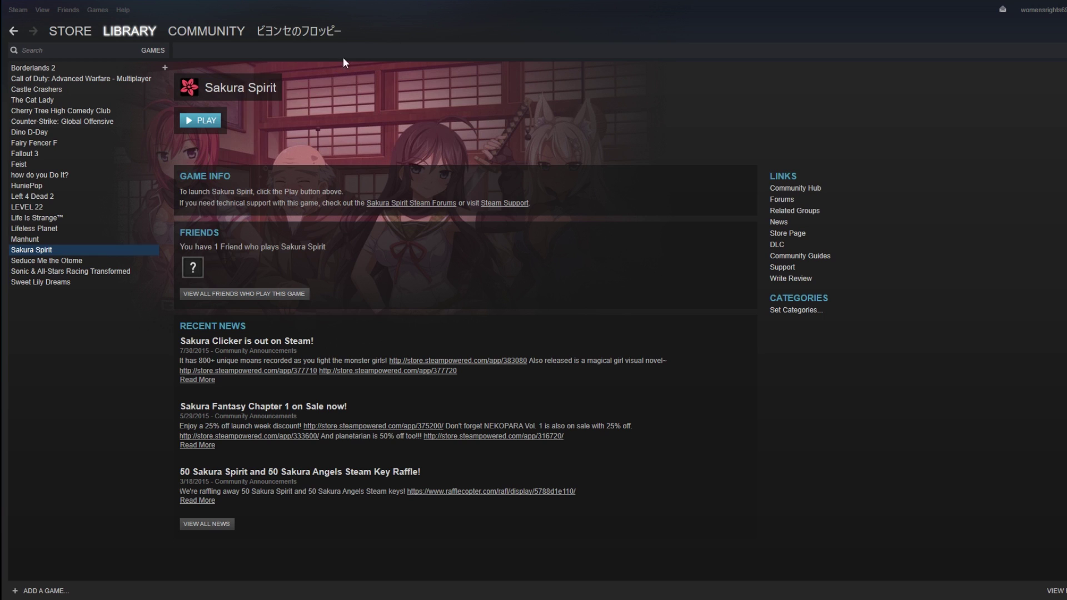
- Open Steam Settings on the Account page and go to Manage Steam Guard Account Security
{"action": "left_click", "coordinate": [21, 11]}
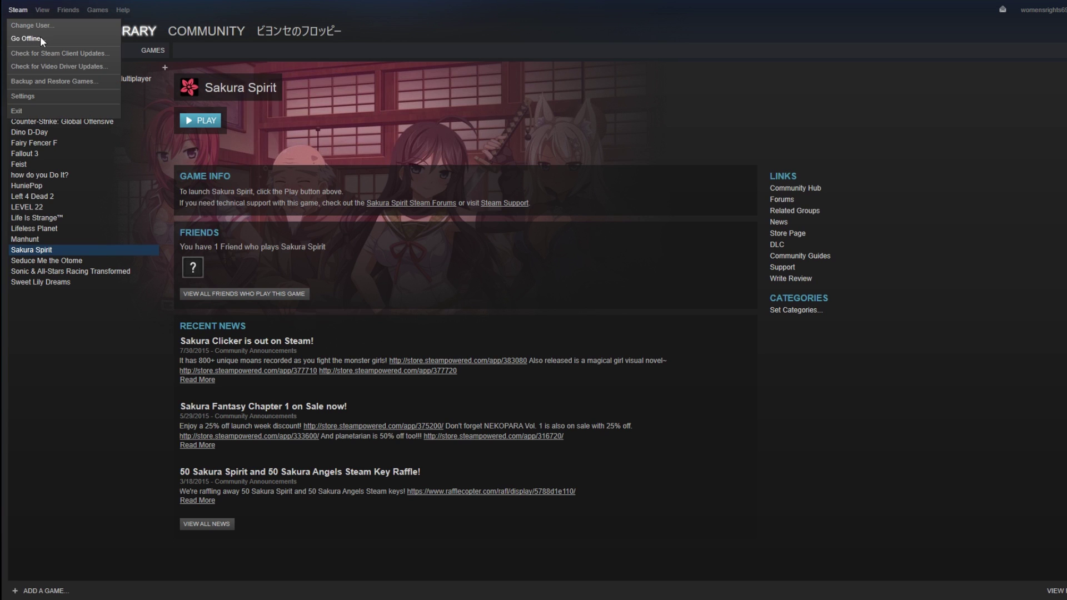
{"action": "left_click", "coordinate": [35, 97]}
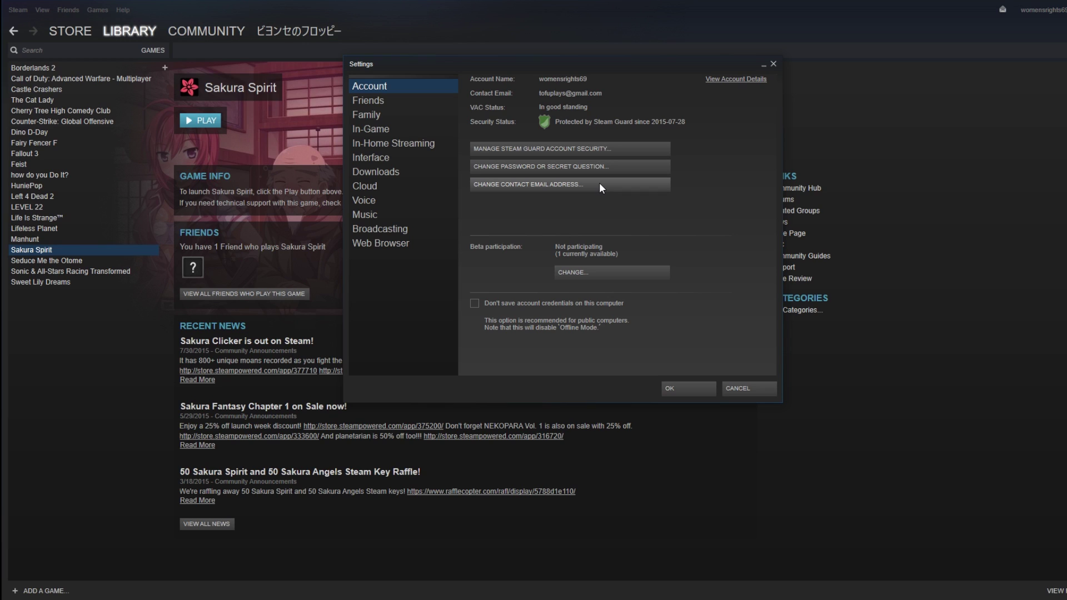
{"action": "left_click", "coordinate": [538, 154]}
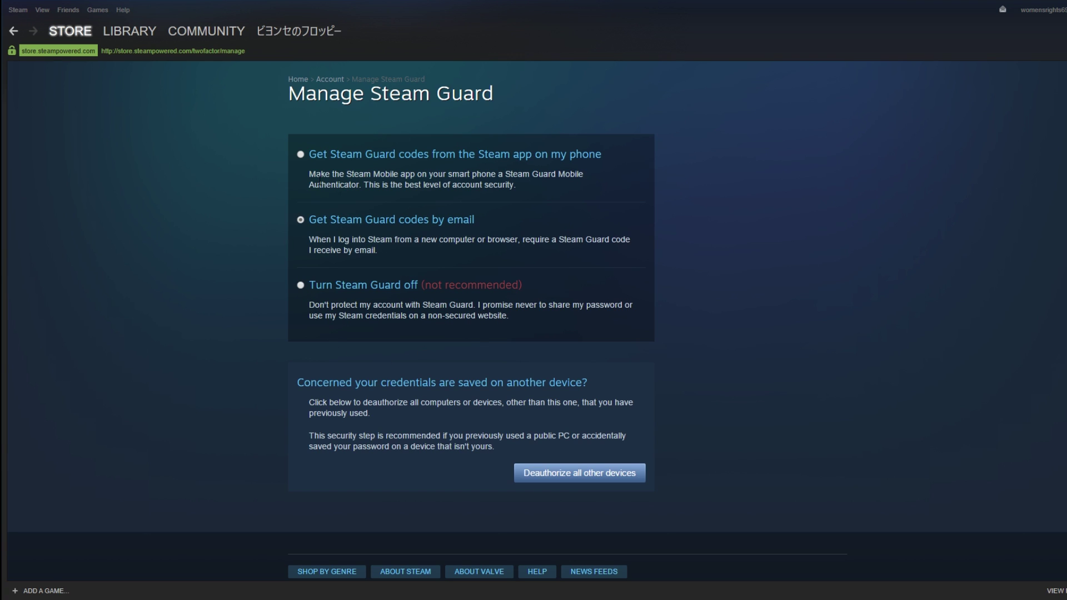
- Return from Steam Guard to the library's Sakura Spirit page
{"action": "left_click", "coordinate": [131, 28]}
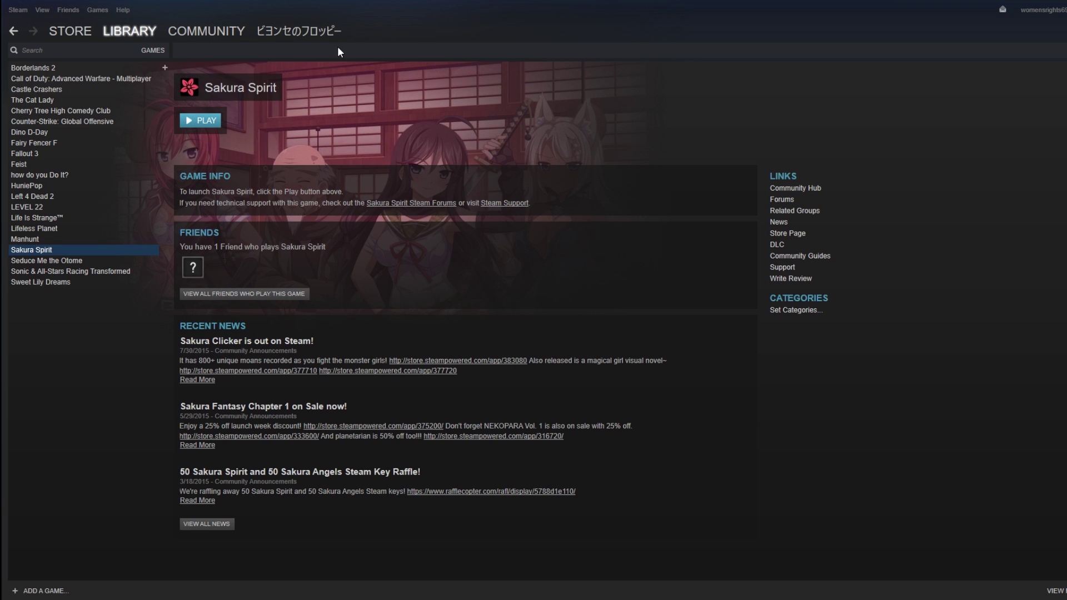
- Sign out with Steam > Change User so the empty Steam Login window shows
{"action": "left_click", "coordinate": [17, 10]}
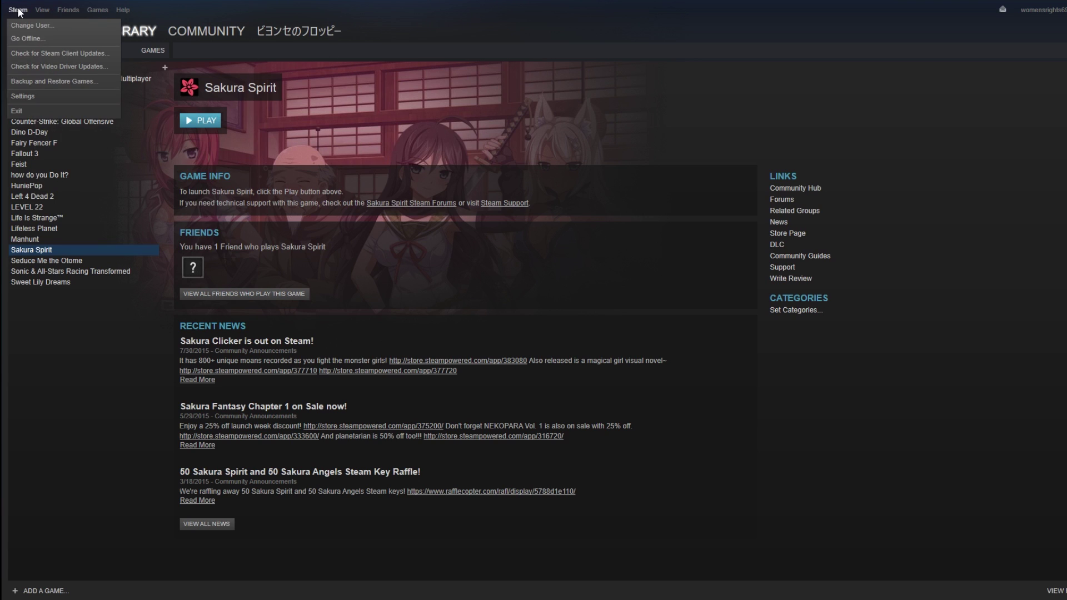
{"action": "left_click", "coordinate": [424, 160]}
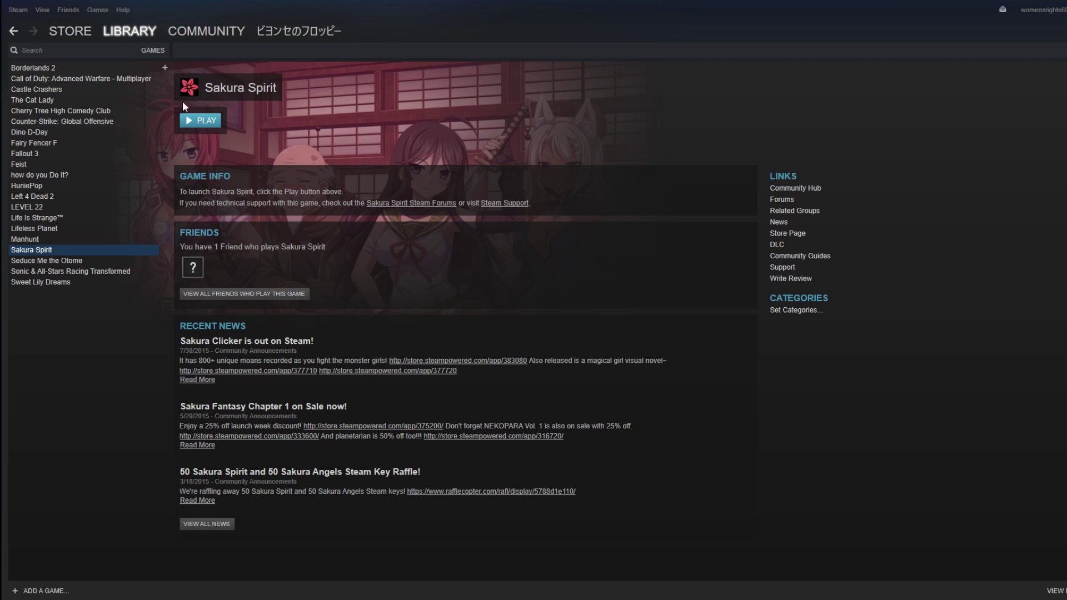
{"action": "left_click", "coordinate": [28, 11]}
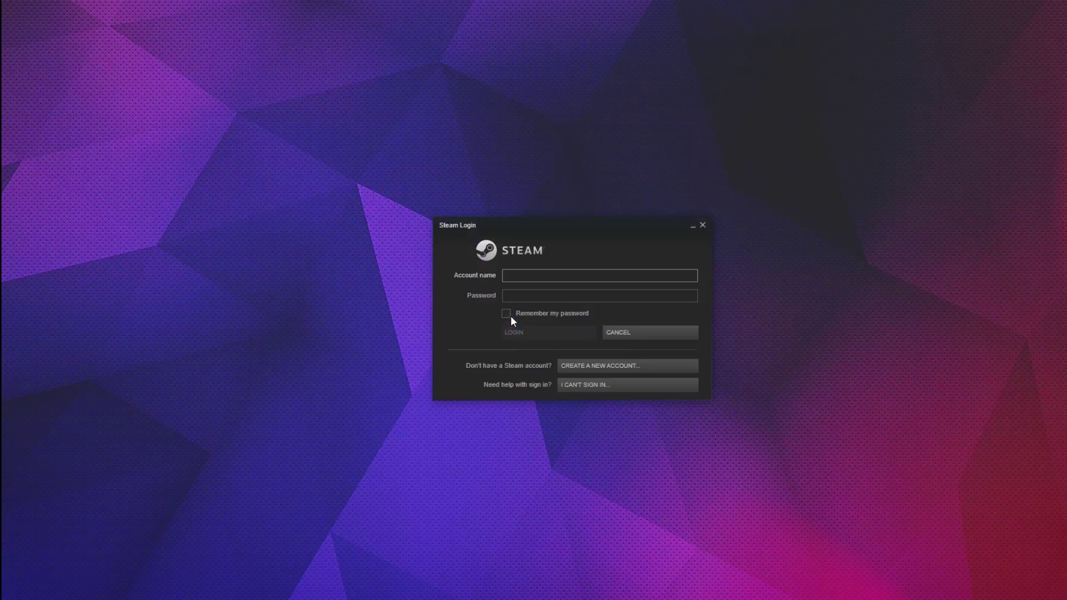
- Log in with the second account's name and password
{"action": "type", "text": "tofuplauys"}
{"action": "key", "text": "Tab"}
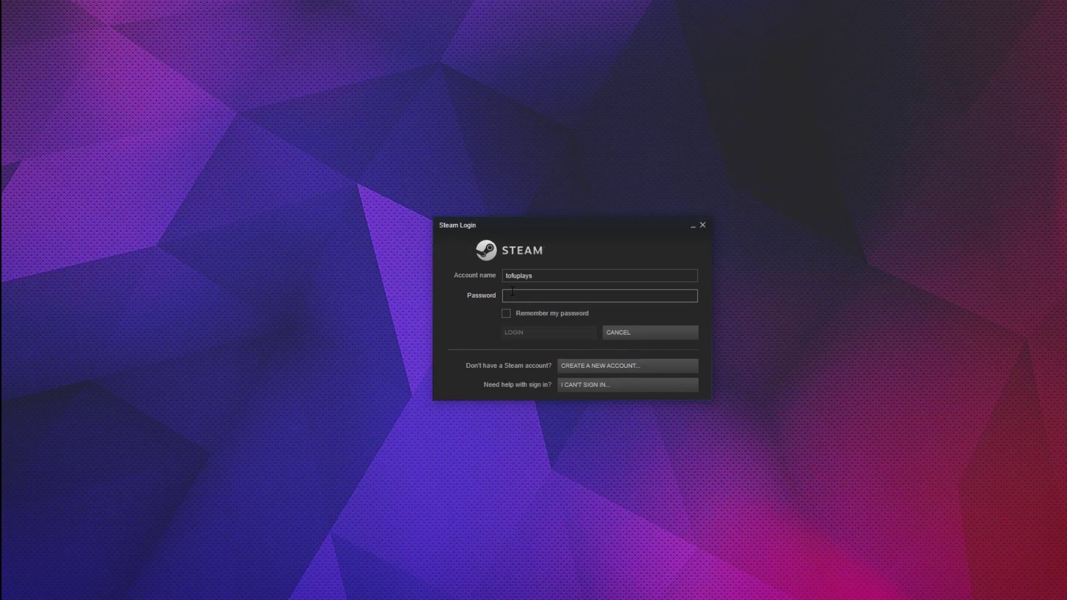
{"action": "type", "text": "*************"}
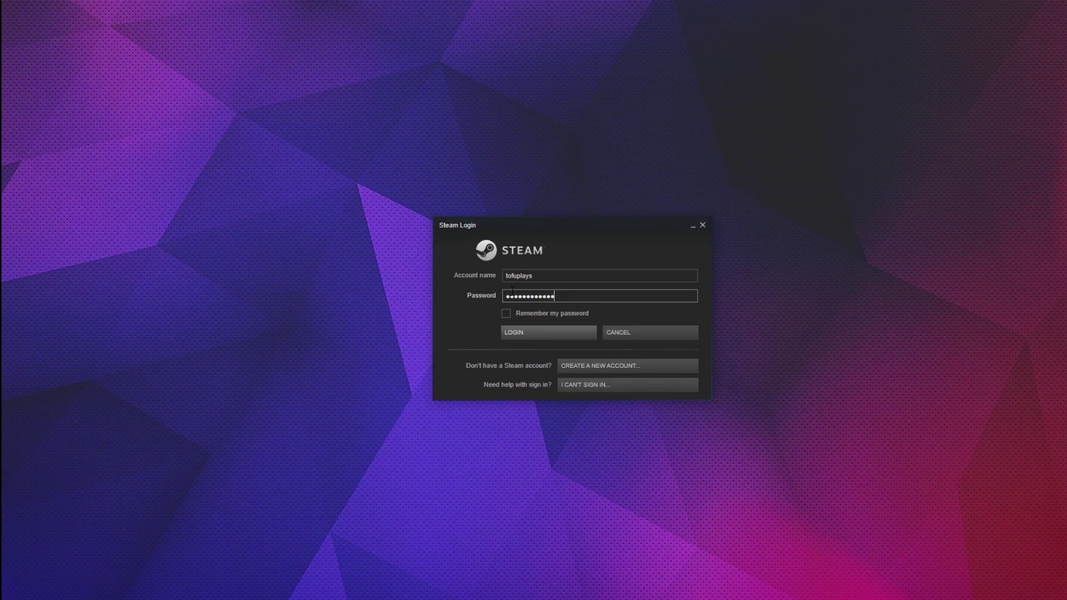
{"action": "key", "text": "Return"}
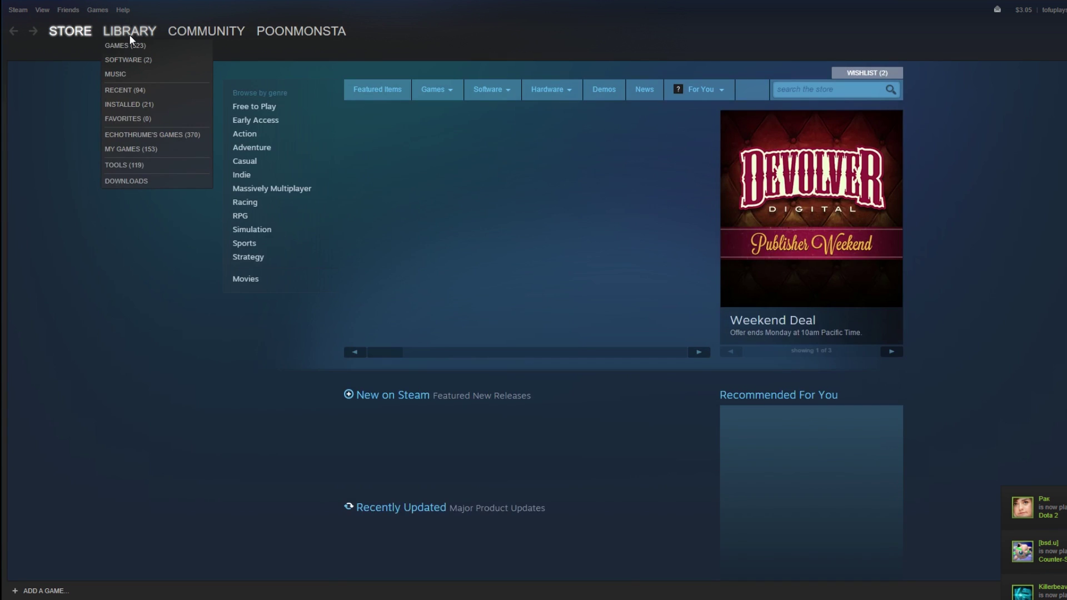
- Open the library, then Steam Settings on the Family page listing eligible sharing accounts
{"action": "left_click", "coordinate": [129, 34]}
{"action": "left_click", "coordinate": [22, 10]}
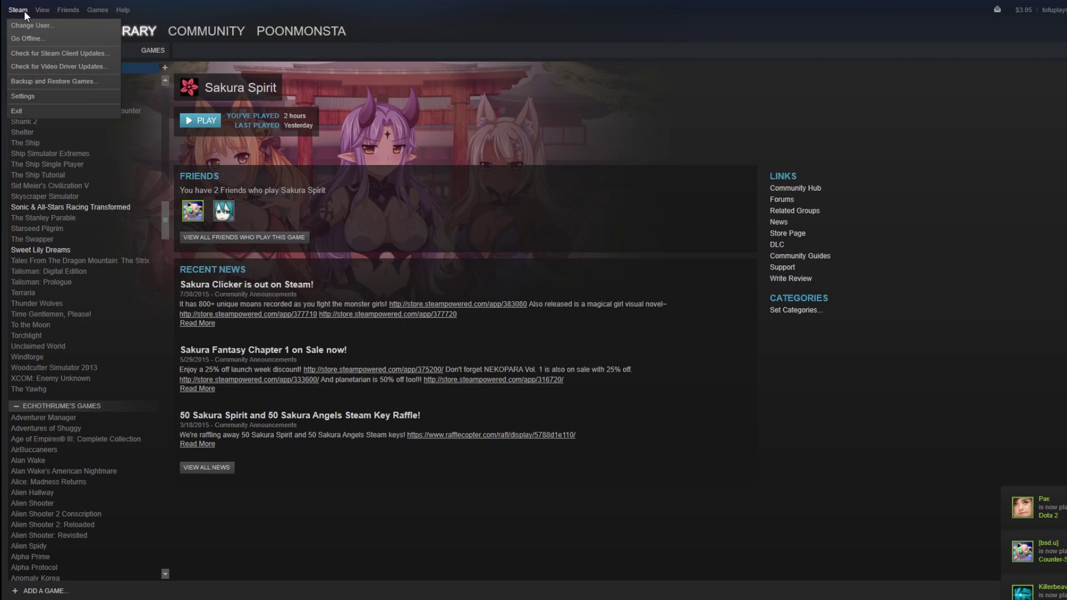
{"action": "left_click", "coordinate": [58, 94]}
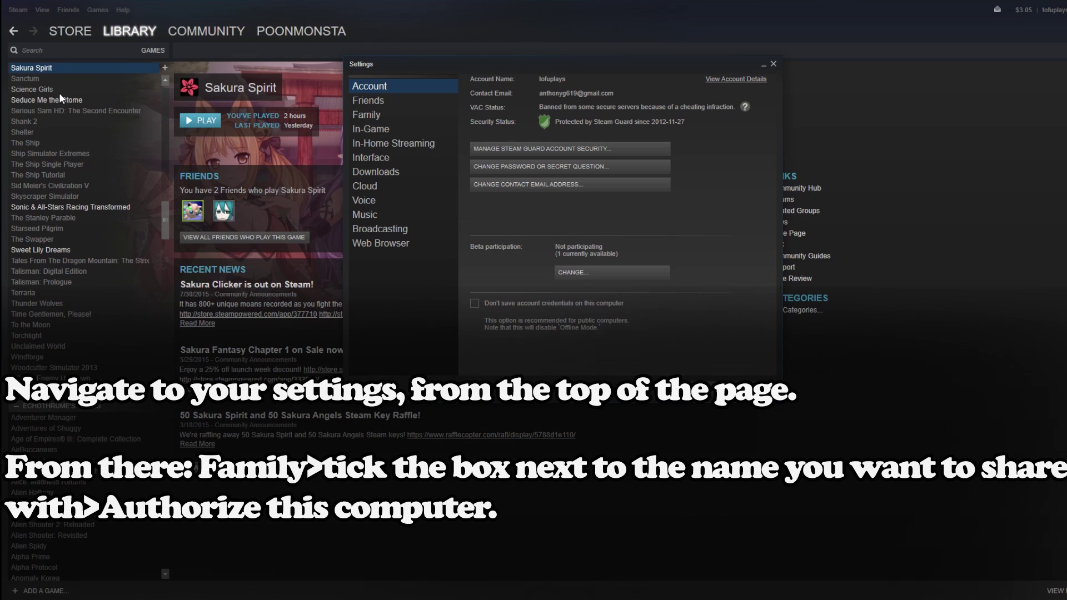
{"action": "left_click", "coordinate": [394, 116]}
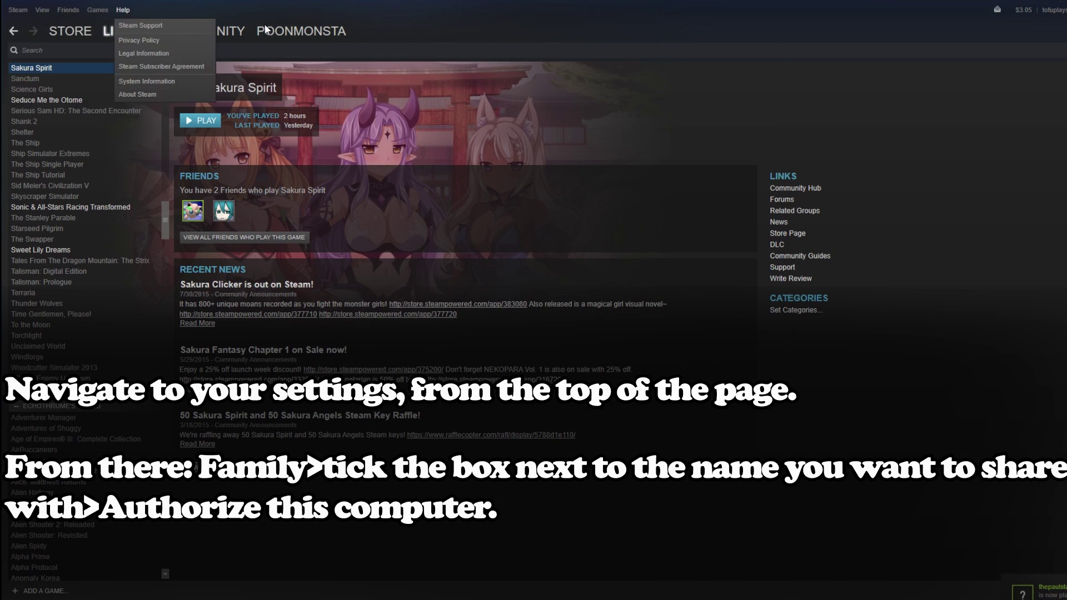
{"action": "mouse_move", "coordinate": [13, 10]}
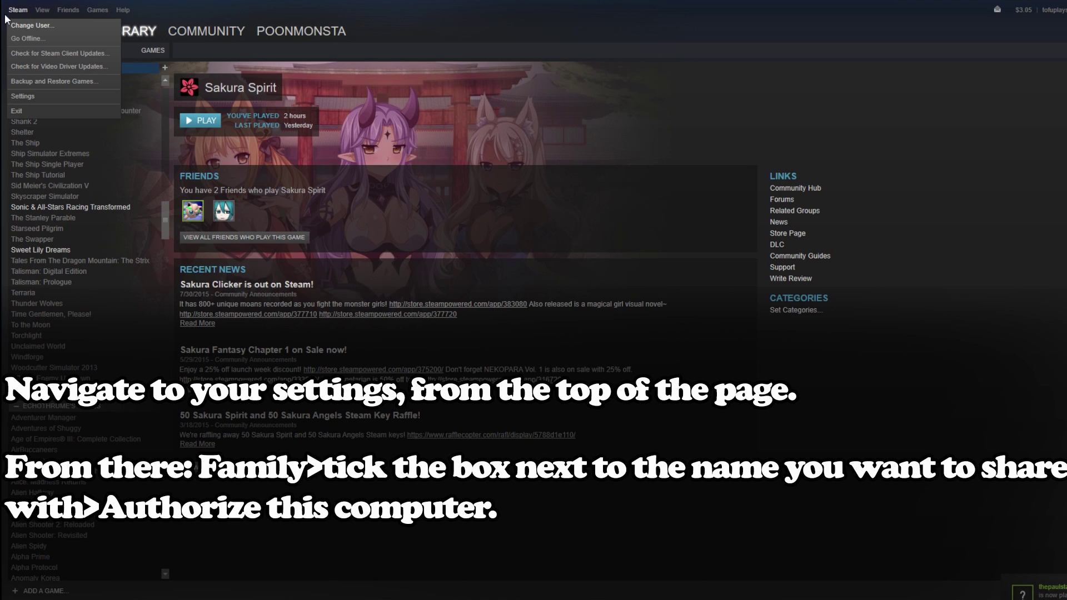
{"action": "left_click", "coordinate": [36, 95]}
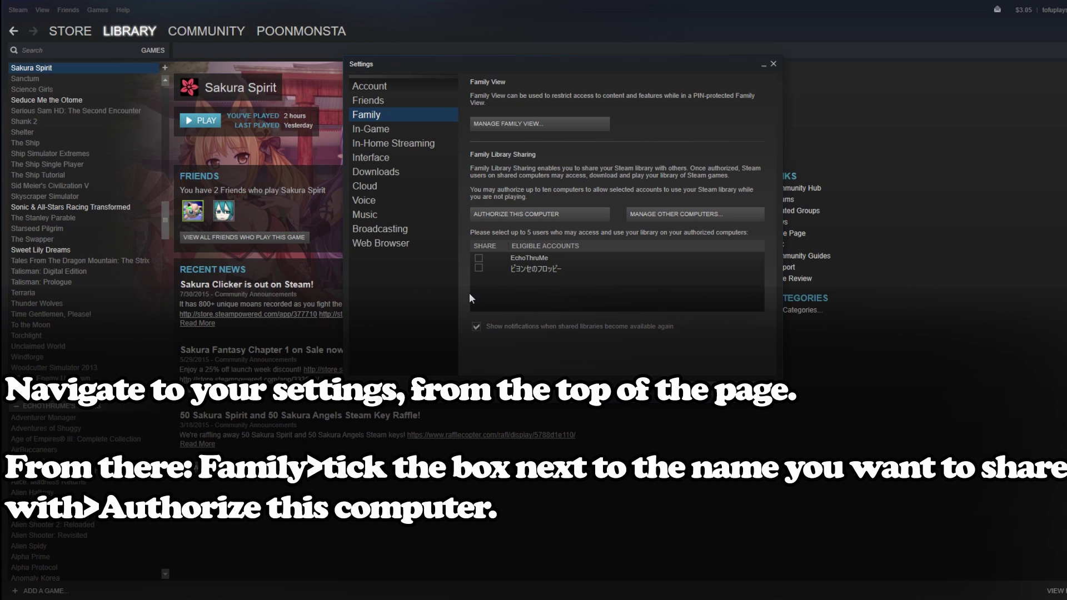
- Tick the other eligible account, authorize this computer for sharing, and confirm with OK
{"action": "left_click", "coordinate": [538, 262]}
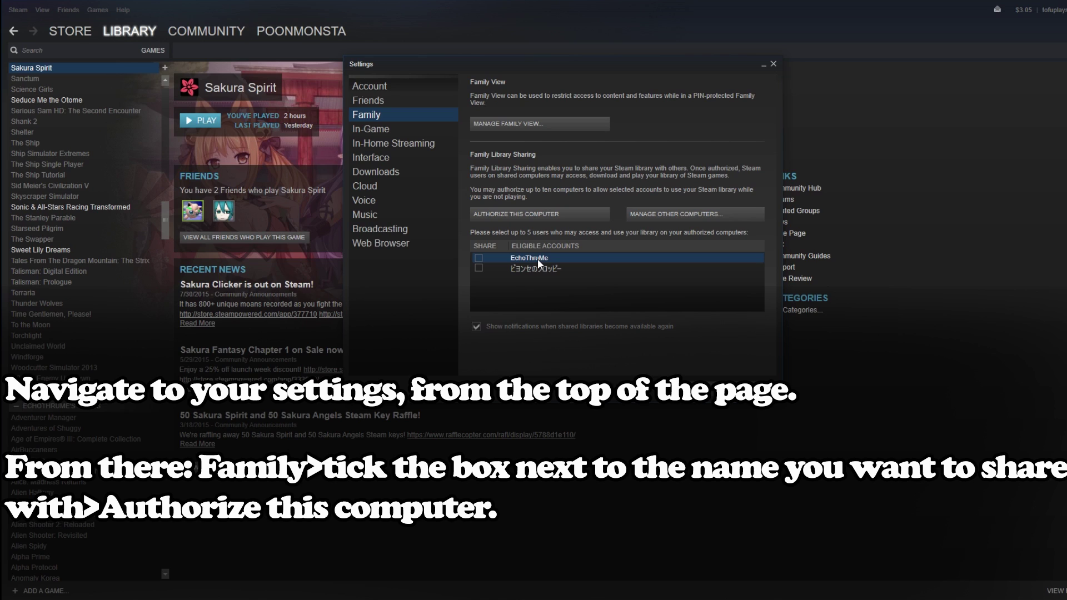
{"action": "left_click", "coordinate": [544, 270]}
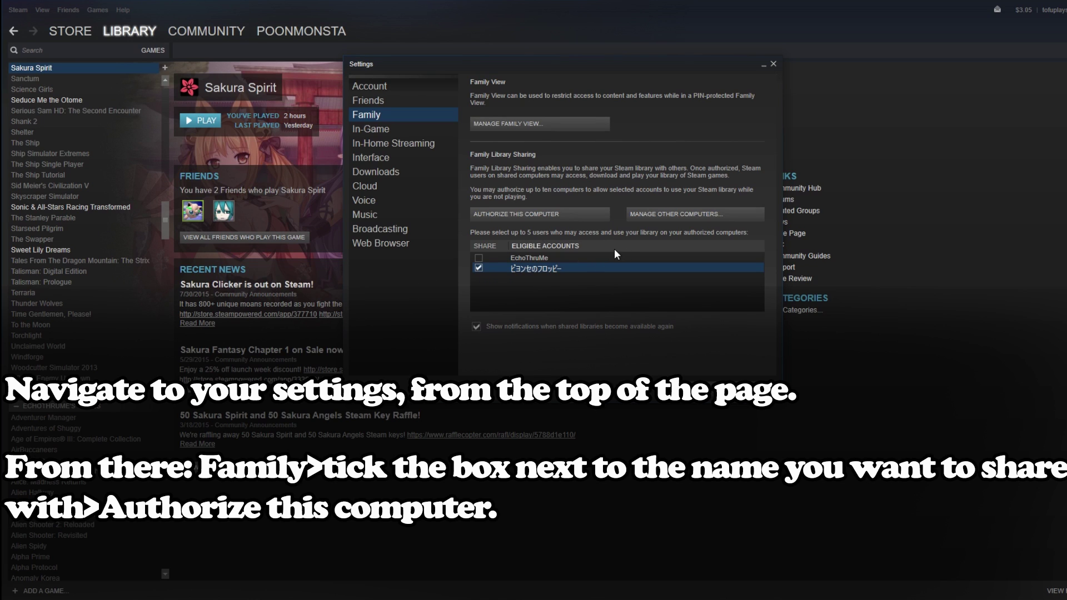
{"action": "left_click", "coordinate": [561, 217]}
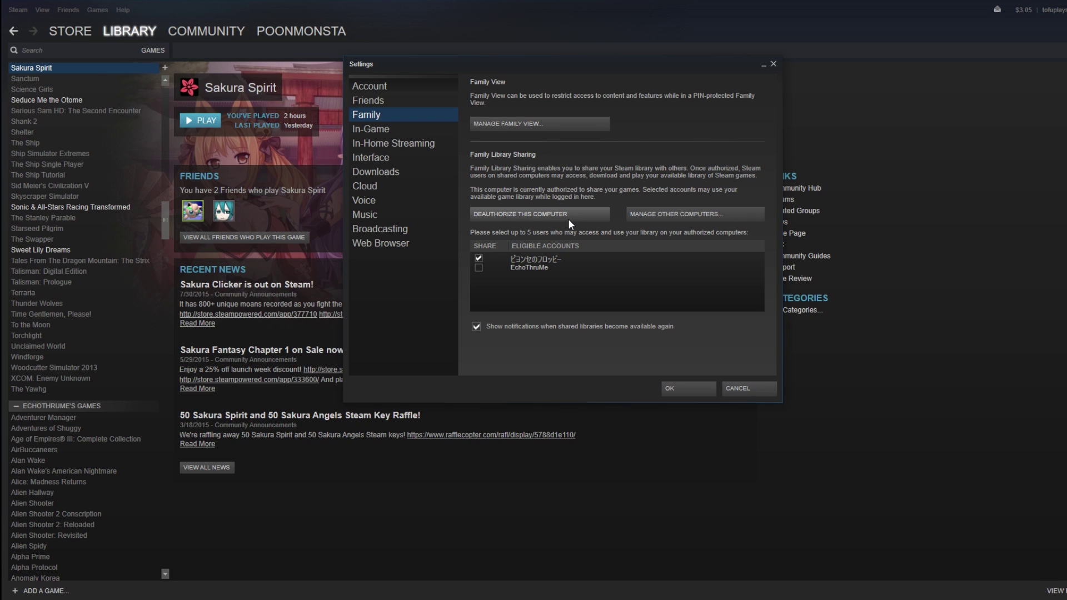
{"action": "left_click", "coordinate": [692, 390]}
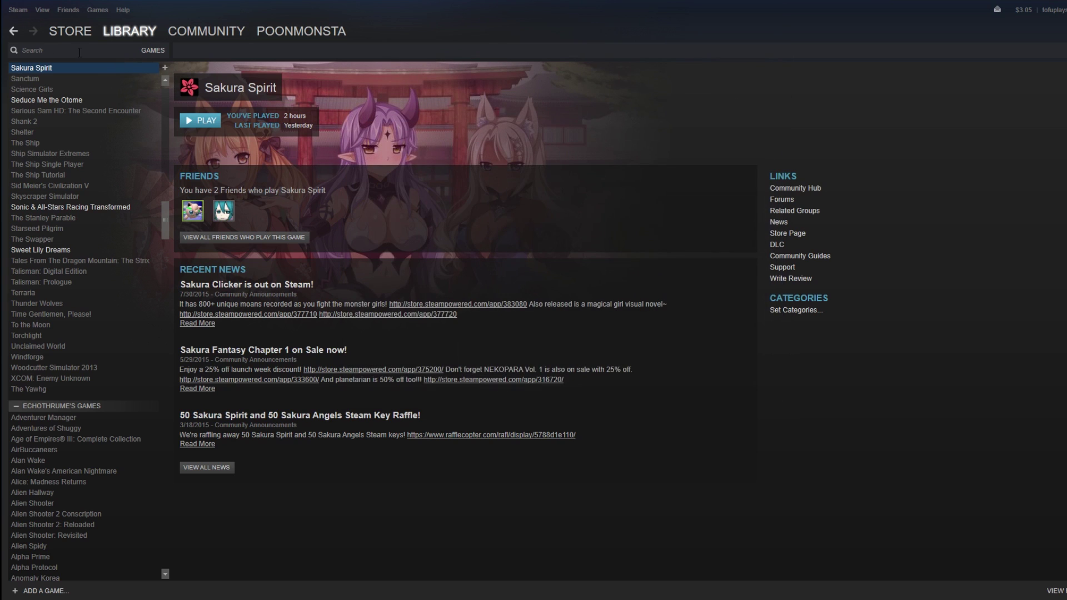
- Change user back to the original account and log in with its name and password
{"action": "left_click", "coordinate": [22, 10]}
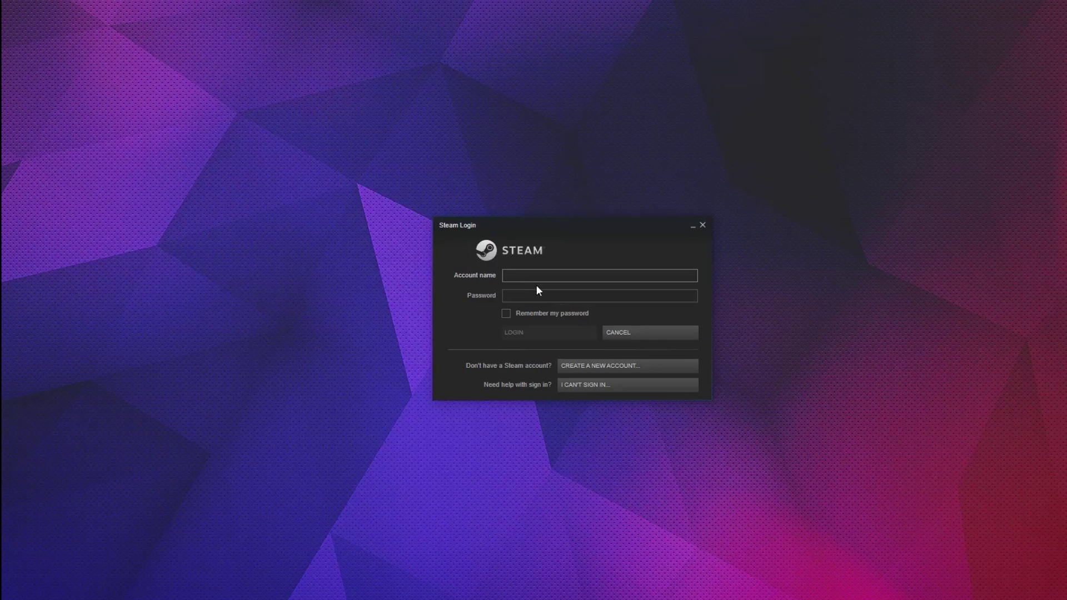
{"action": "type", "text": "womensrights69"}
{"action": "key", "text": "Tab"}
{"action": "type", "text": "*****"}
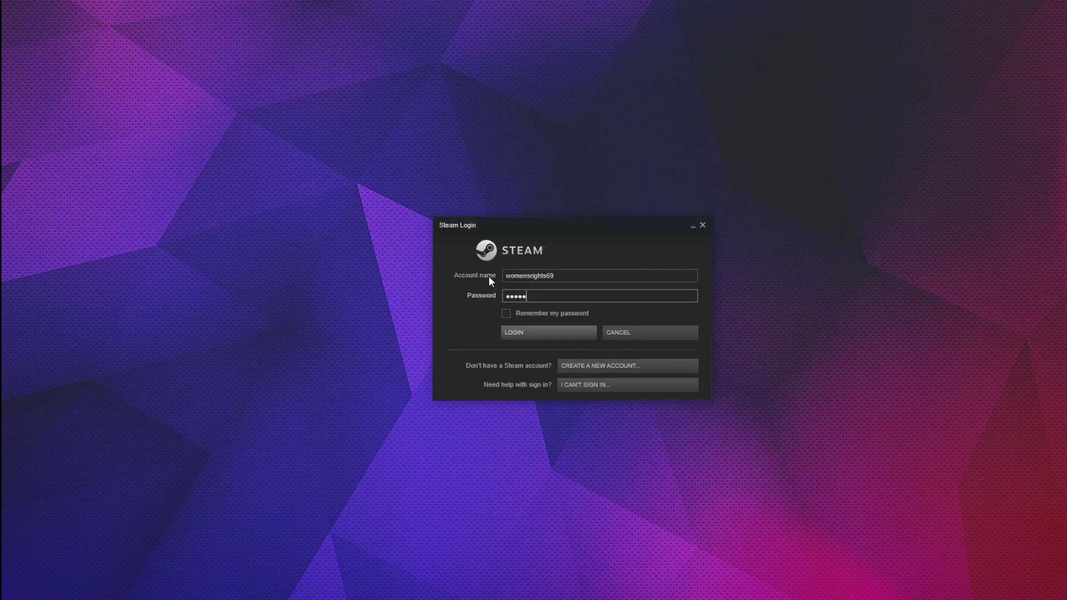
{"action": "type", "text": "********"}
{"action": "key", "text": "Return"}
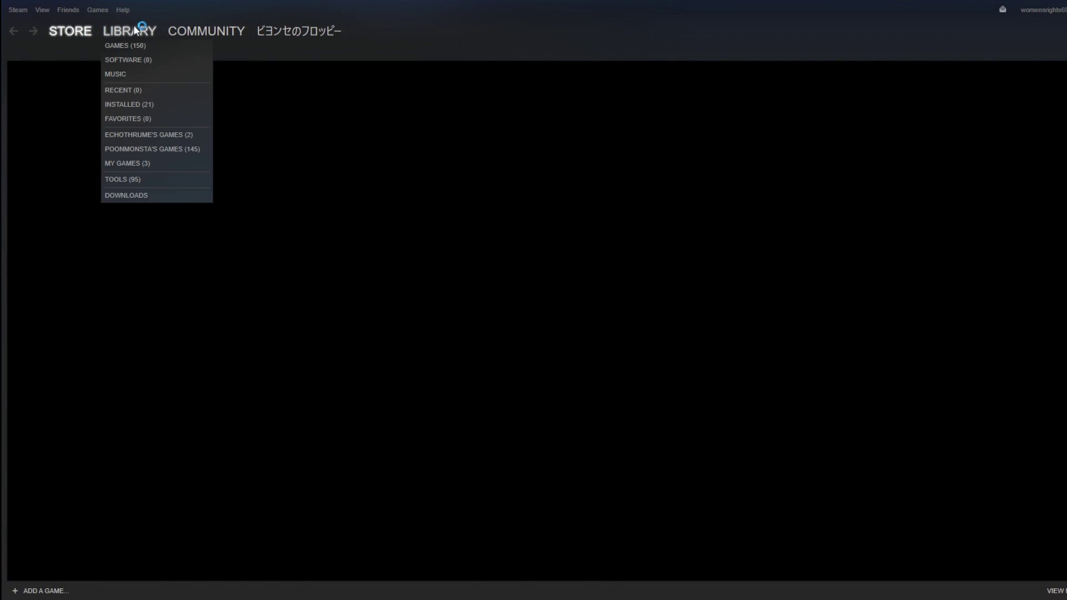
- Show the library list scrolled to the top, revealing the shared games section
{"action": "left_click", "coordinate": [132, 27]}
{"action": "scroll", "coordinate": [135, 442], "scroll_direction": "up", "scroll_amount": 20}
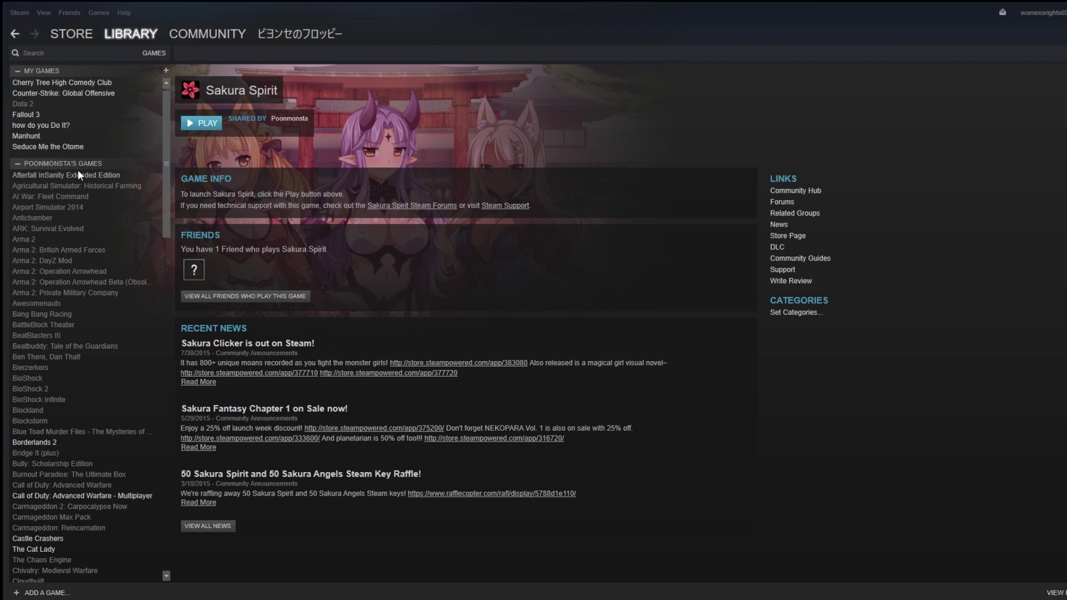
- Open the Fallout 3 page under MY GAMES, which offers it for purchase
{"action": "scroll", "coordinate": [75, 177], "scroll_direction": "down", "scroll_amount": 3}
{"action": "scroll", "coordinate": [74, 185], "scroll_direction": "up", "scroll_amount": 3}
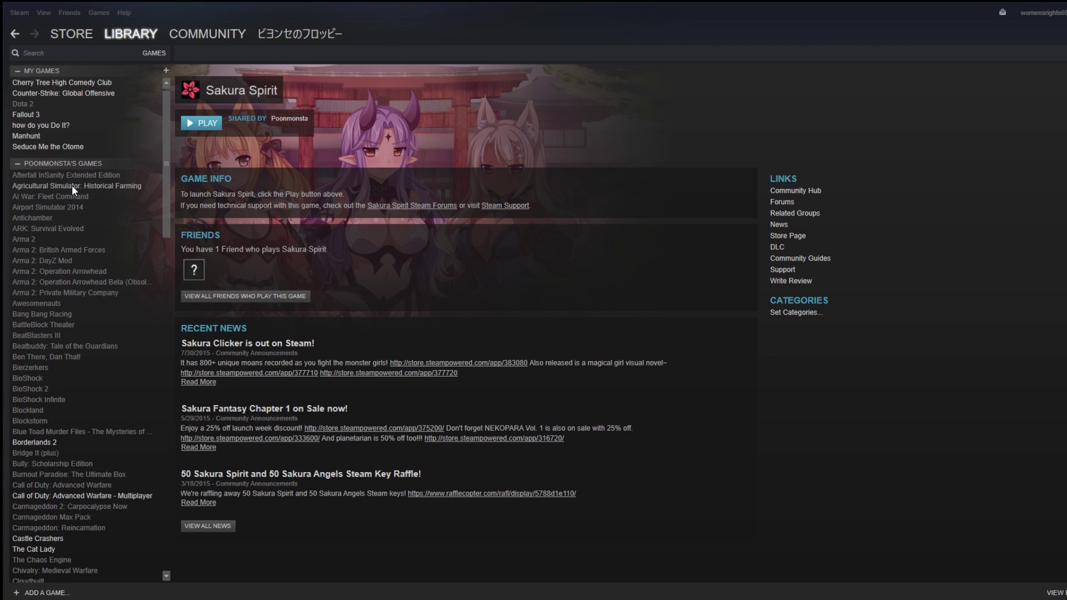
{"action": "left_click", "coordinate": [32, 116]}
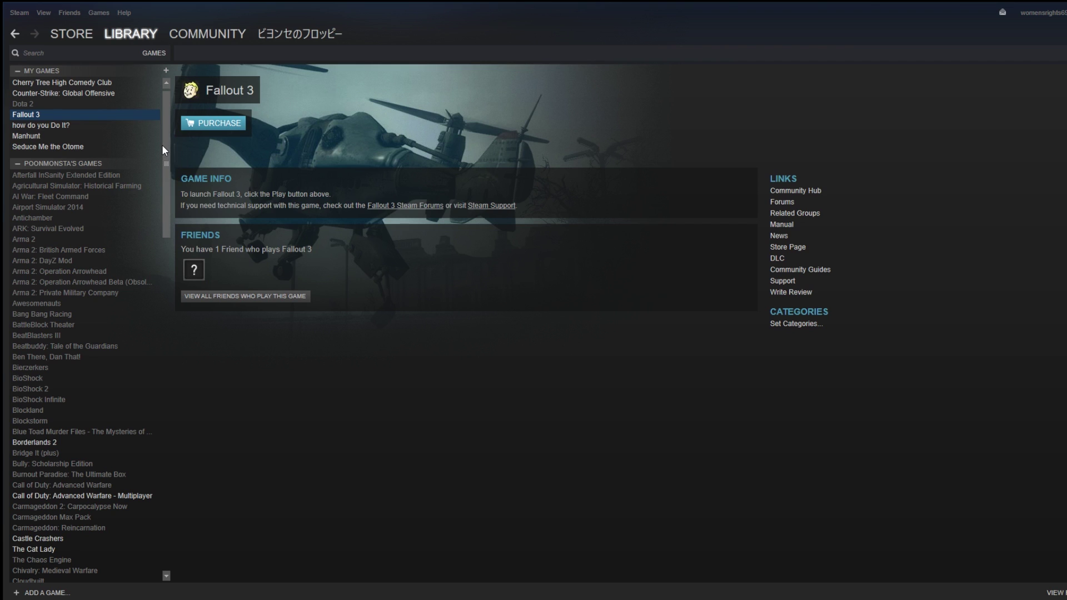
{"action": "left_click_drag", "start_coordinate": [162, 144], "coordinate": [169, 114]}
{"action": "left_click_drag", "start_coordinate": [162, 113], "coordinate": [142, 445]}
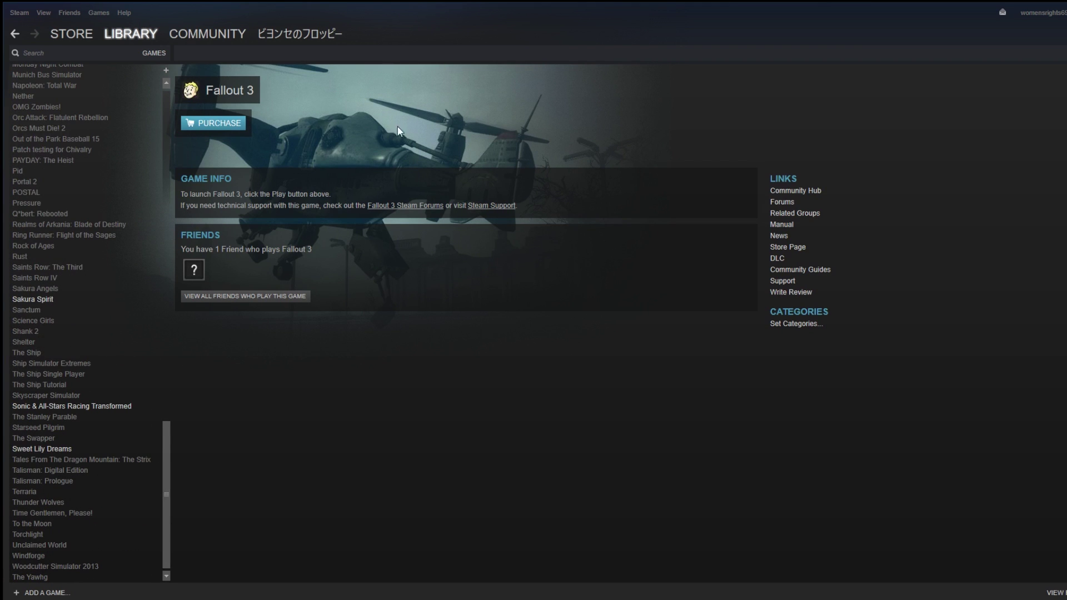